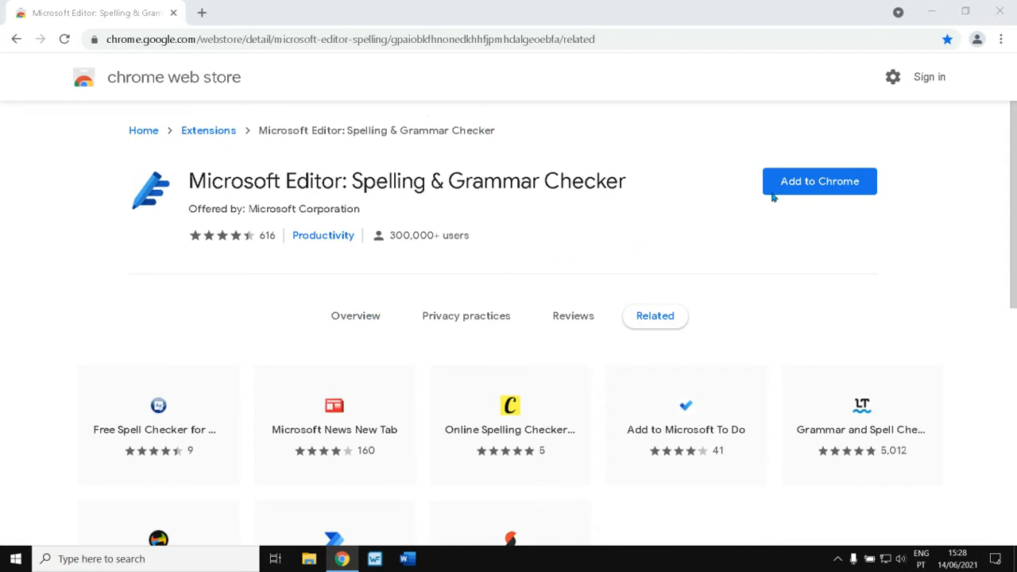
- Add the Microsoft Editor: Spelling & Grammar Checker extension to Chrome and pin it for quick access
left_click(840, 184)
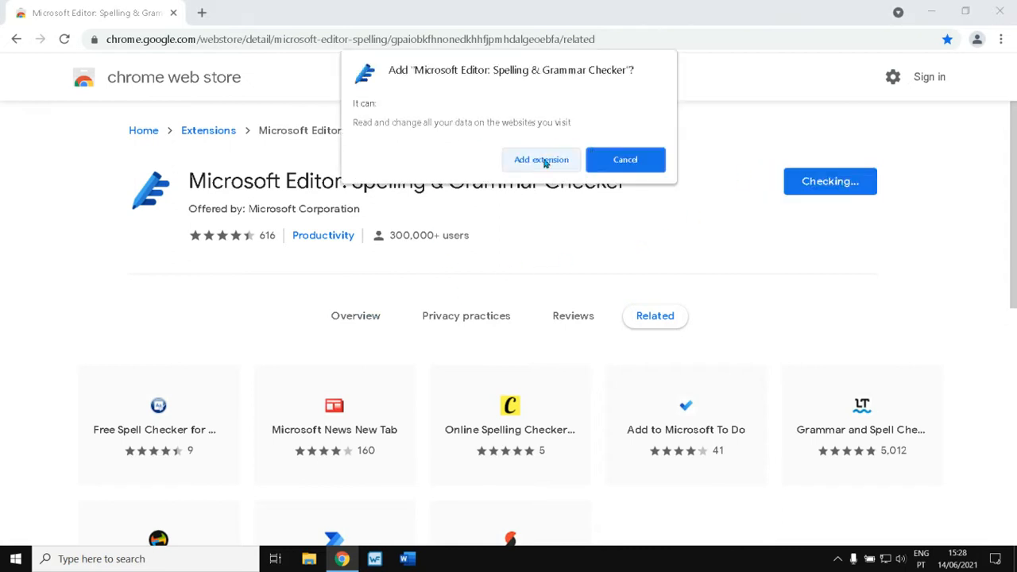
left_click(546, 159)
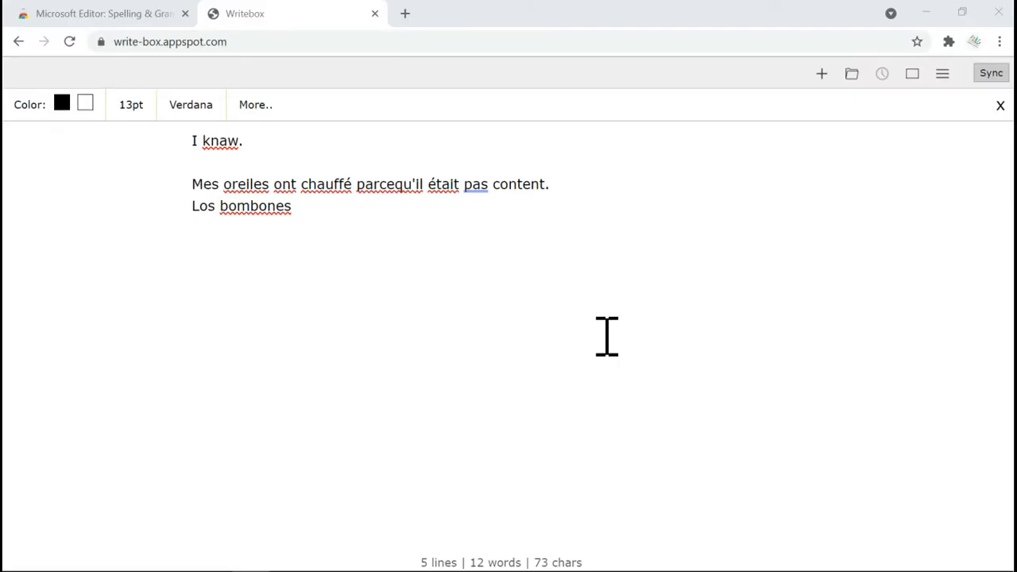
left_click(948, 41)
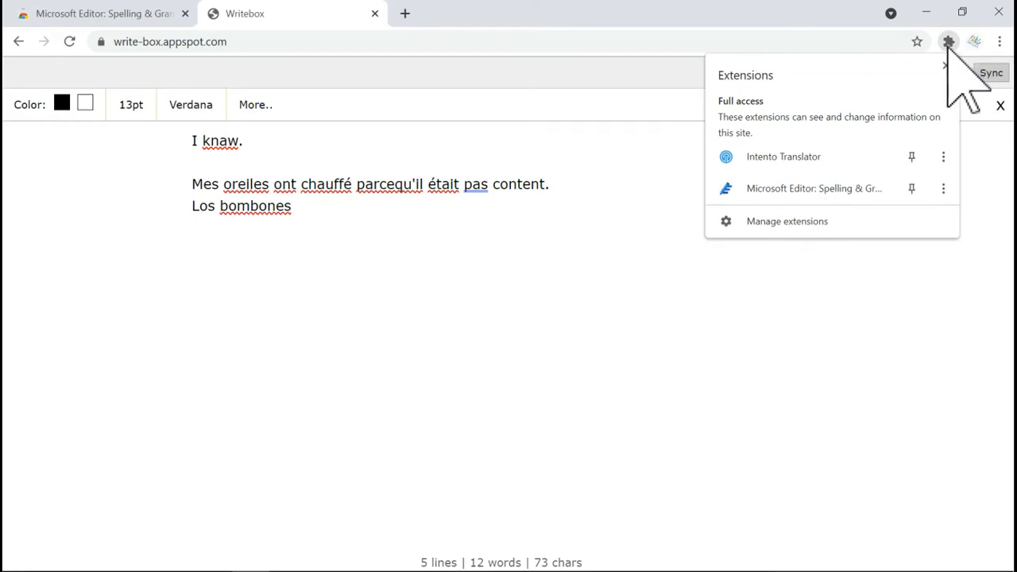
left_click(911, 189)
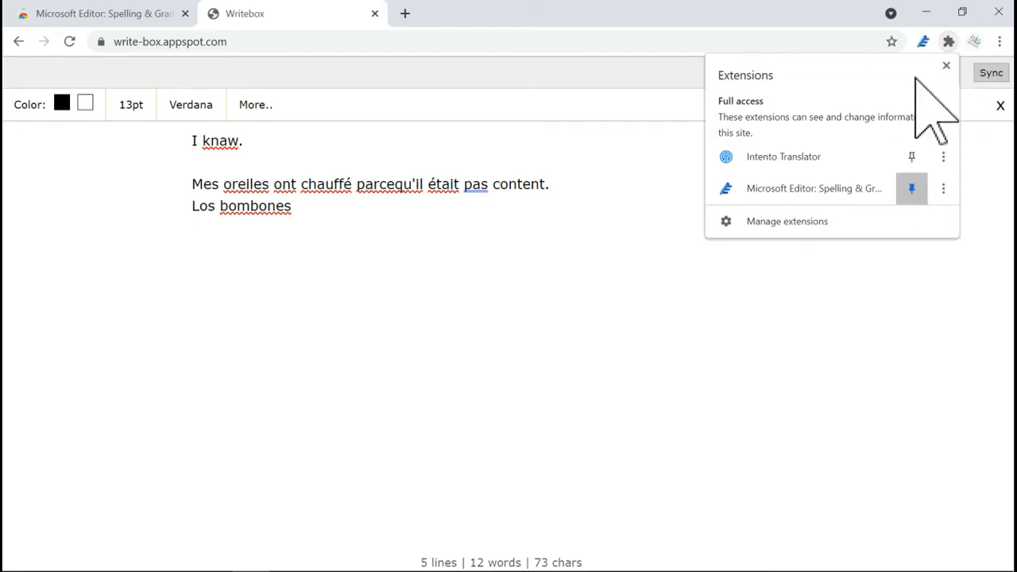
left_click(997, 147)
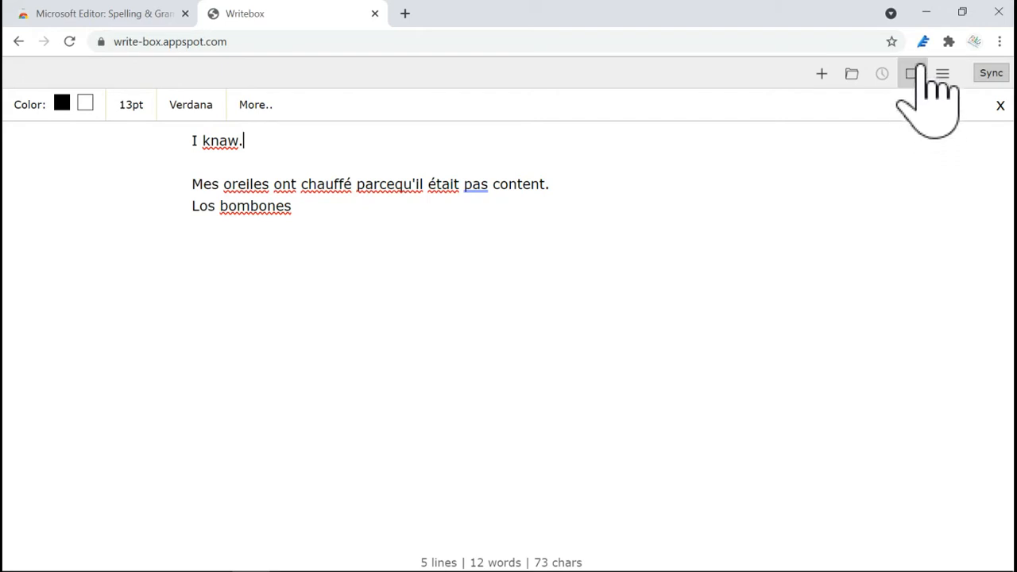
- Open the full Microsoft Editor settings page and leave the sending of optional diagnostic data turned off
left_click(923, 43)
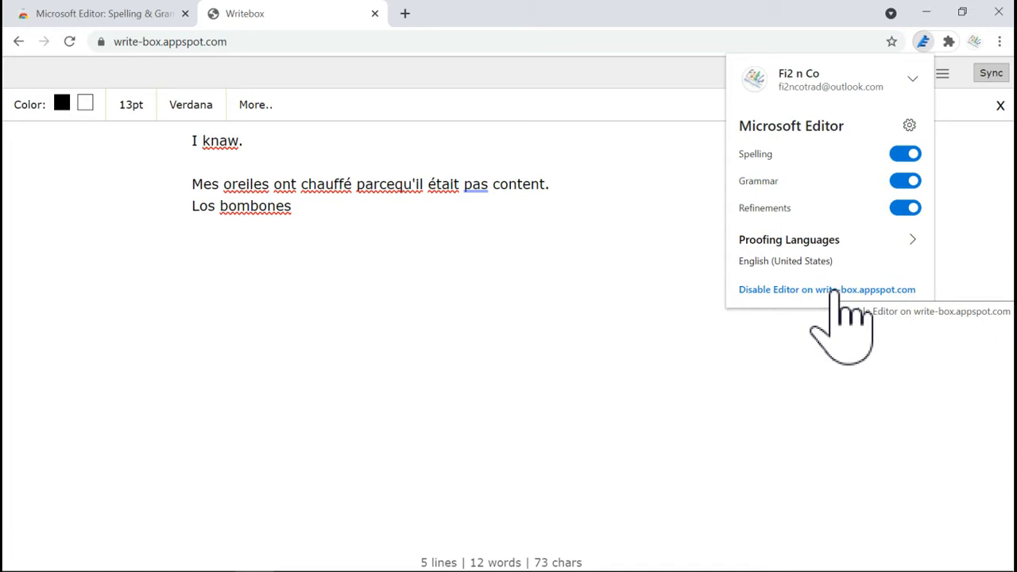
left_click(909, 127)
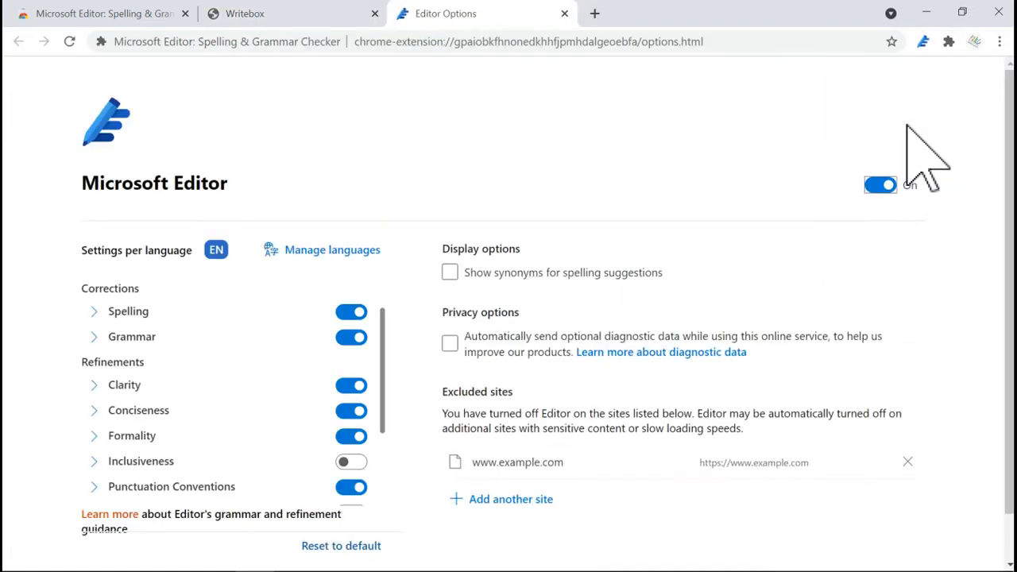
scroll(728, 151, "down", 1)
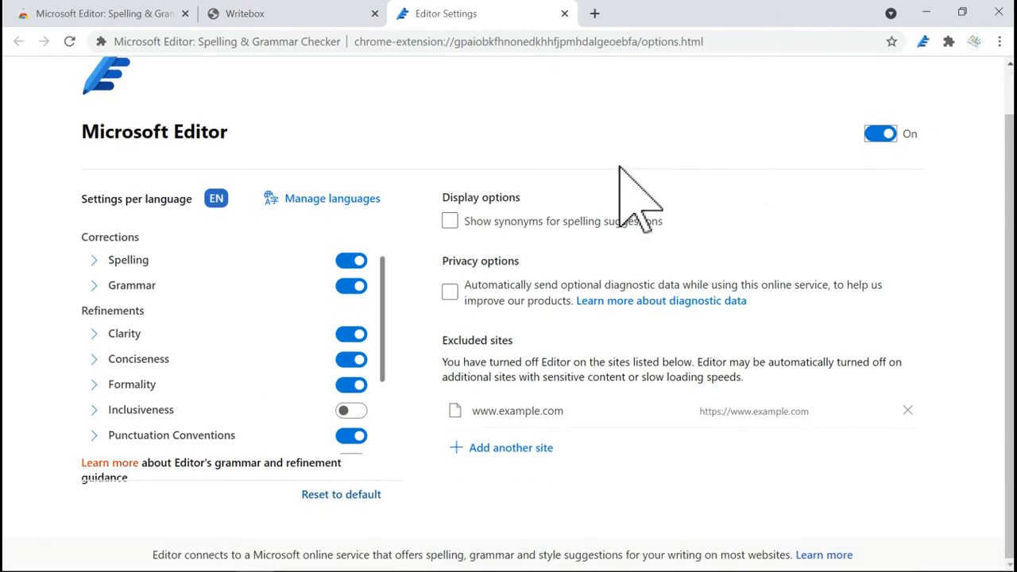
left_click(449, 293)
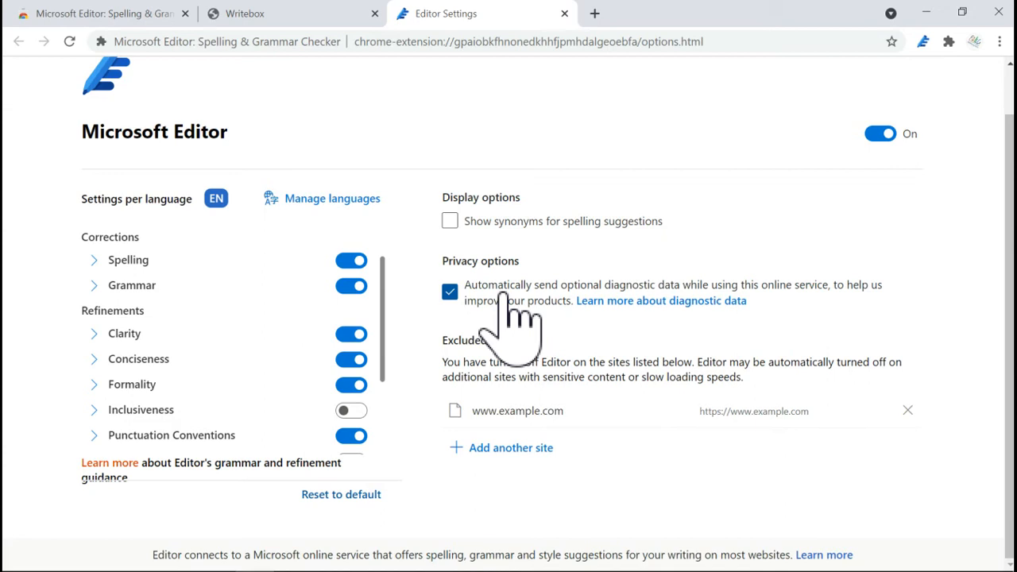
left_click(450, 294)
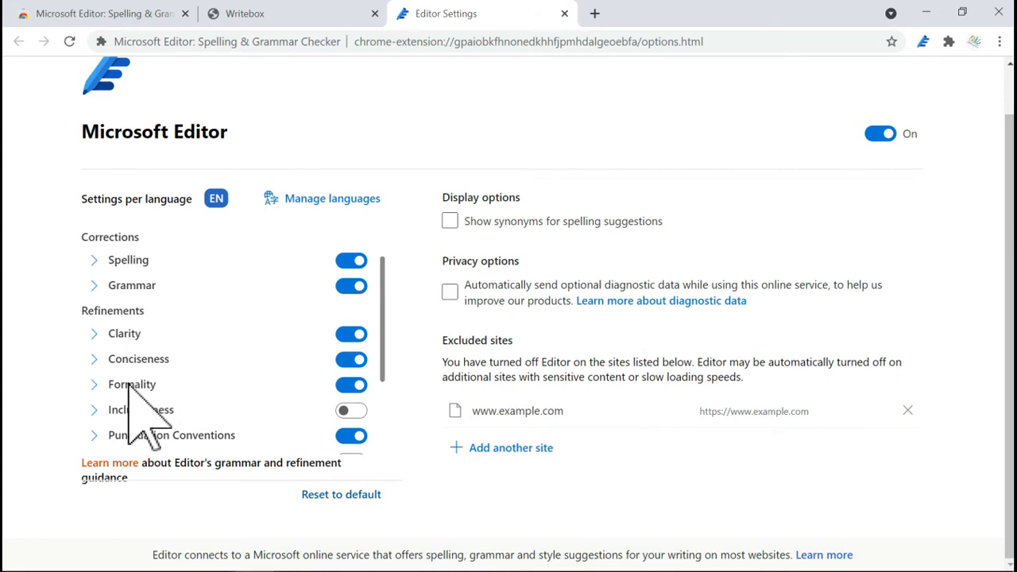
- Examine the English correction and refinement settings, including the individual options under Resume and Spelling
scroll(127, 380, "down", 2)
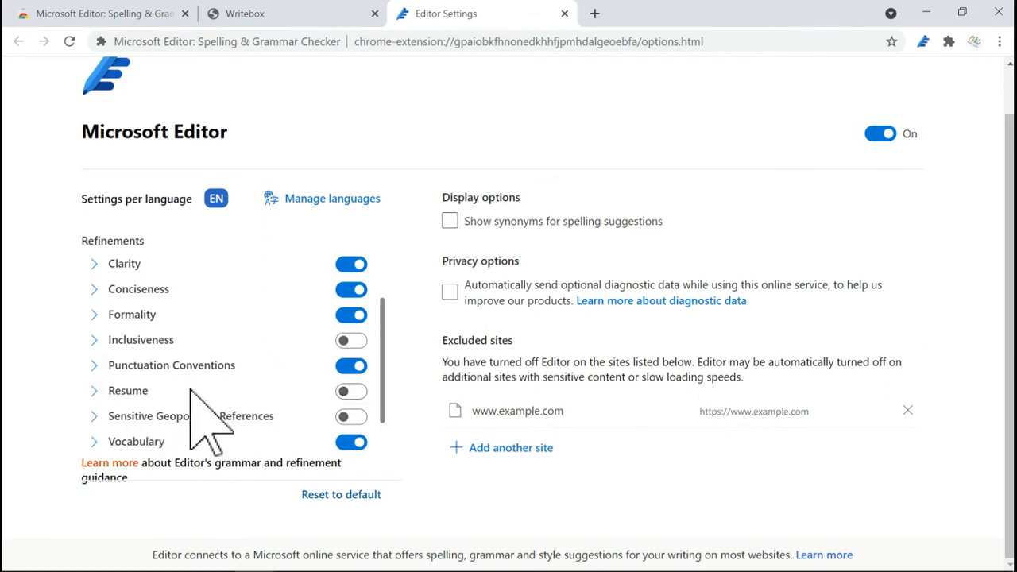
left_click(94, 390)
scroll(191, 367, "down", 2)
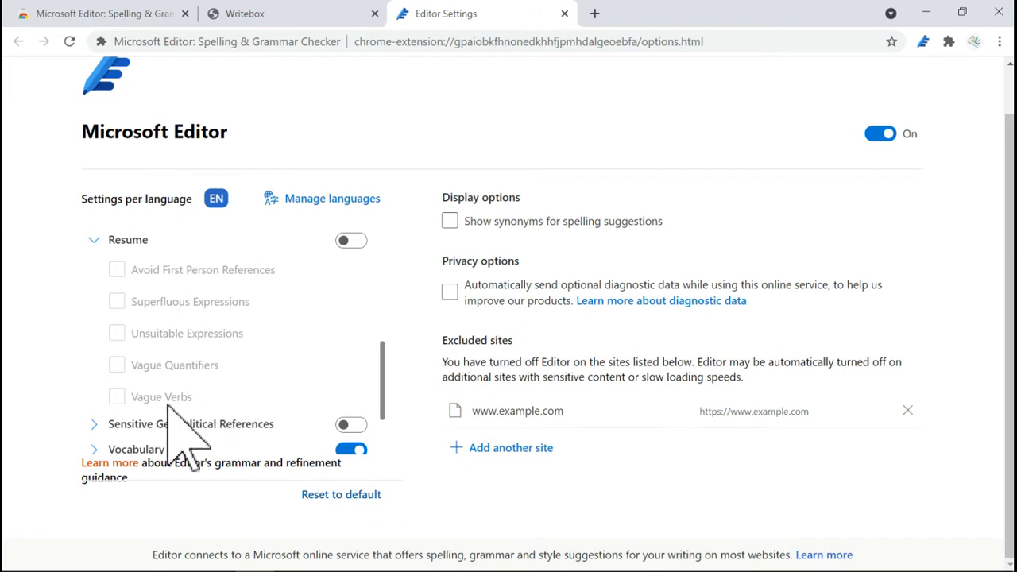
left_click(96, 240)
scroll(200, 292, "up", 1)
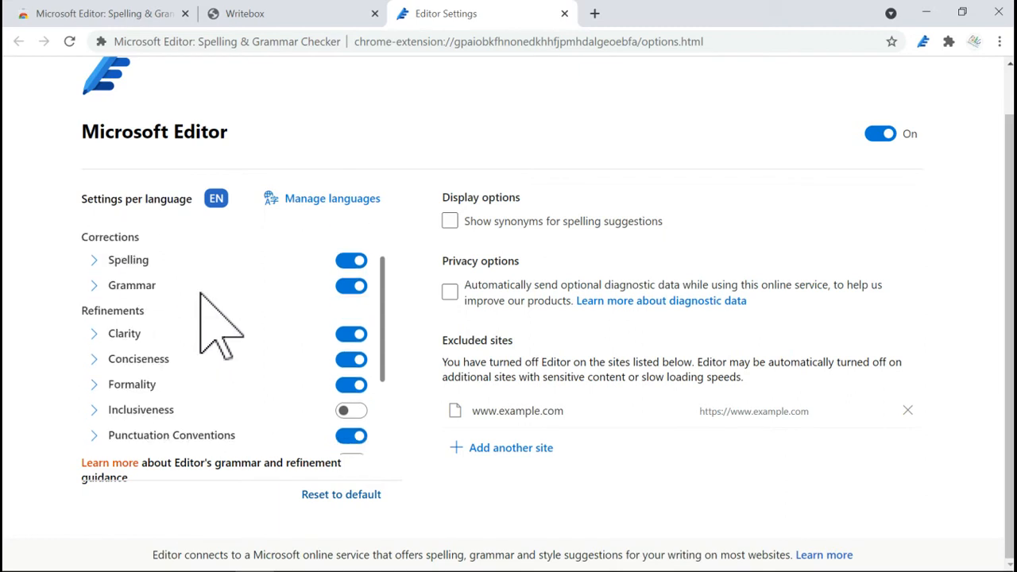
left_click(96, 264)
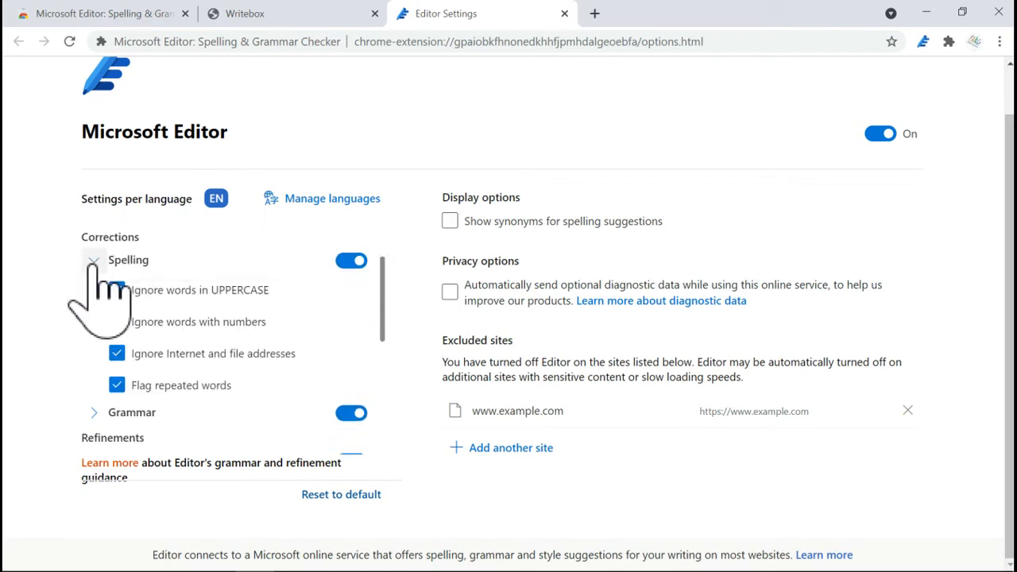
left_click(93, 262)
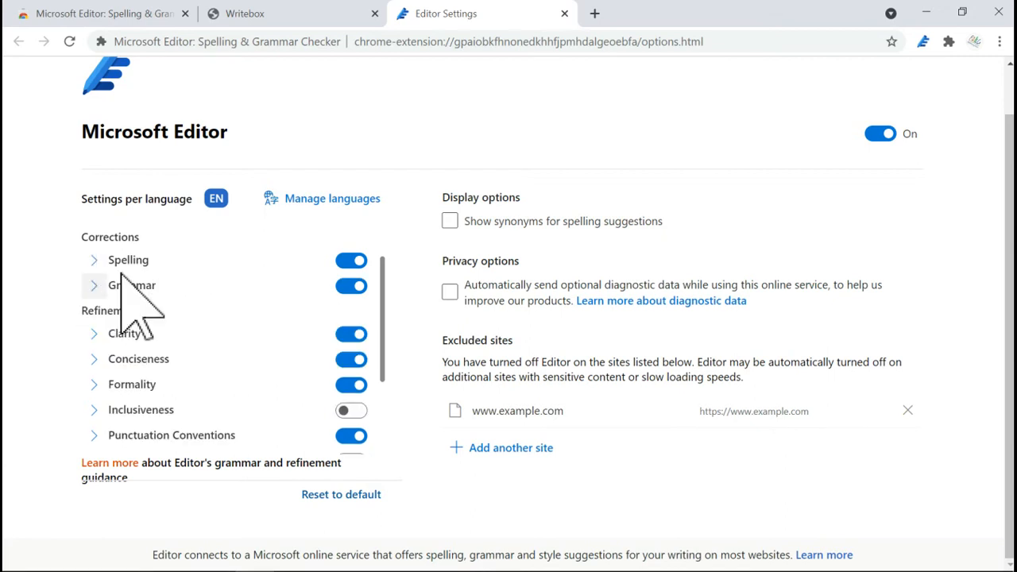
scroll(208, 393, "down", 1)
scroll(208, 393, "down", 1)
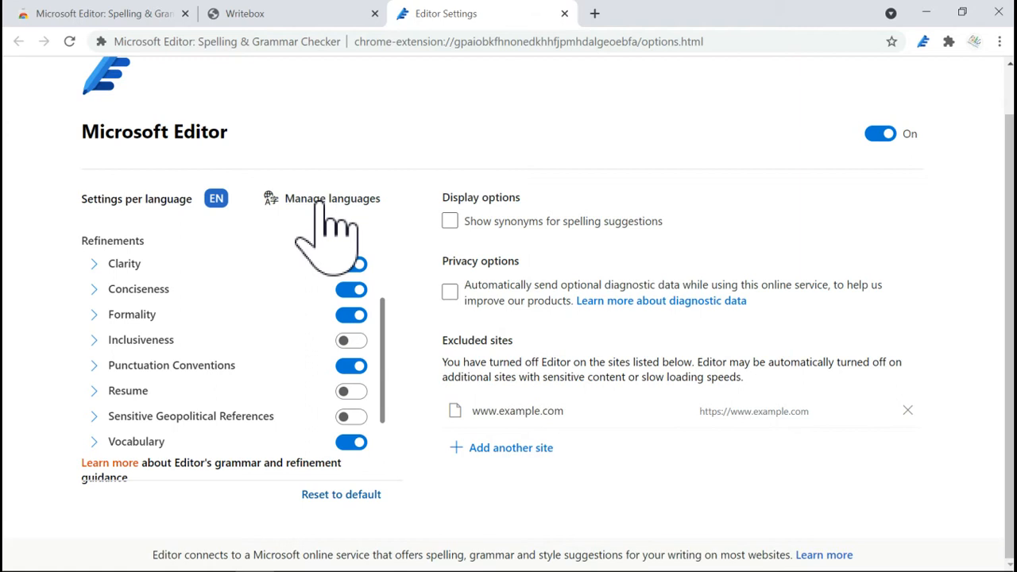
- Add français (France) as a second proofing language alongside English (United States)
left_click(320, 203)
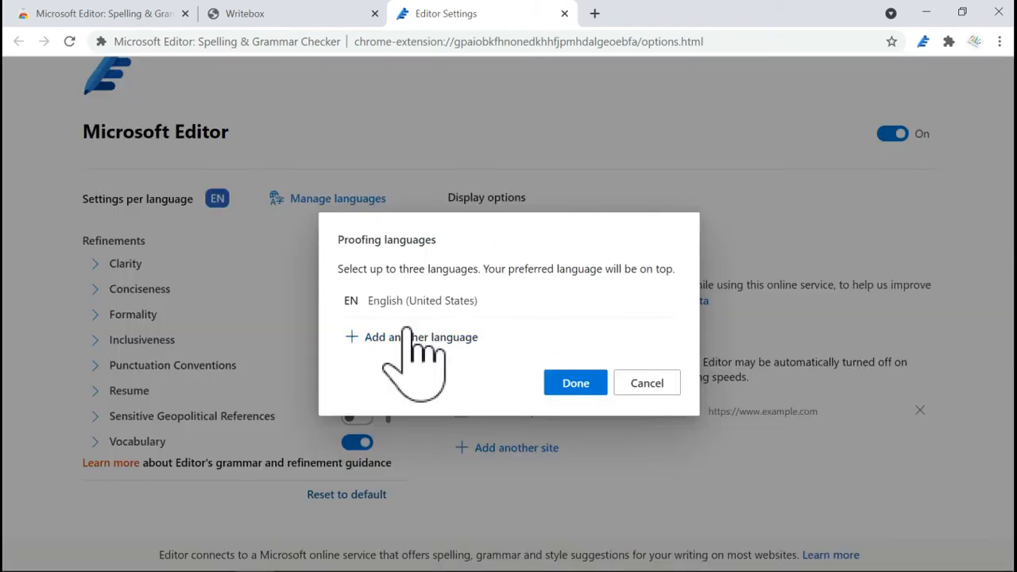
left_click(444, 343)
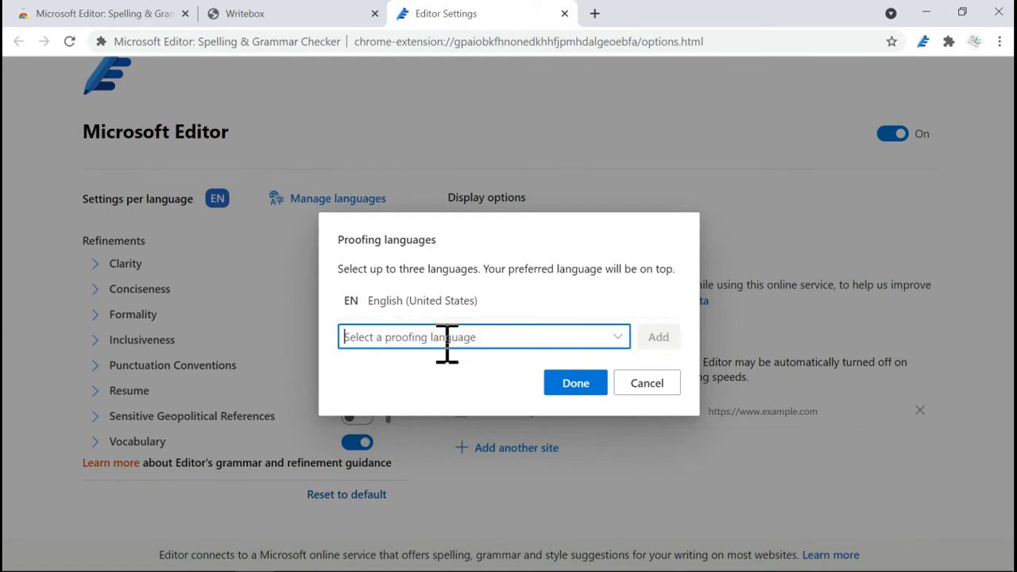
type("fre")
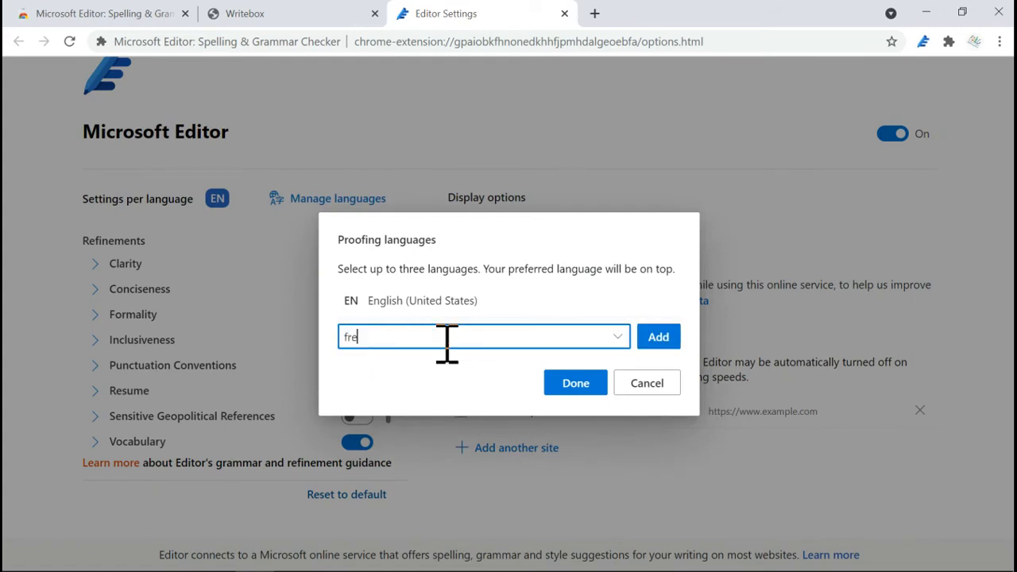
type("nc")
key("BackSpace")
key("BackSpace")
key("BackSpace")
key("BackSpace")
type("r")
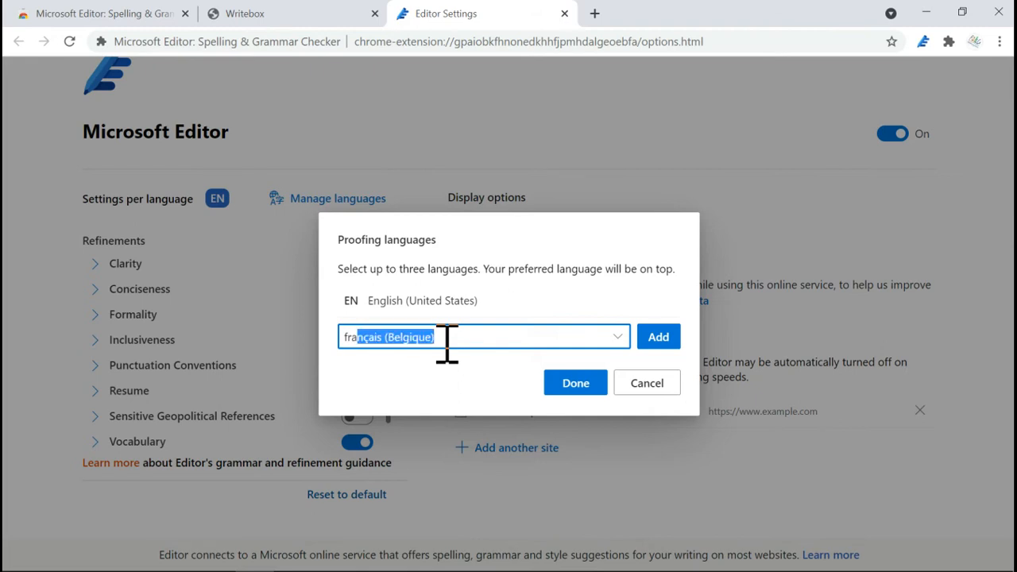
type("a")
key("Down")
key("Down")
key("Down")
key("Down")
key("Down")
left_click(659, 336)
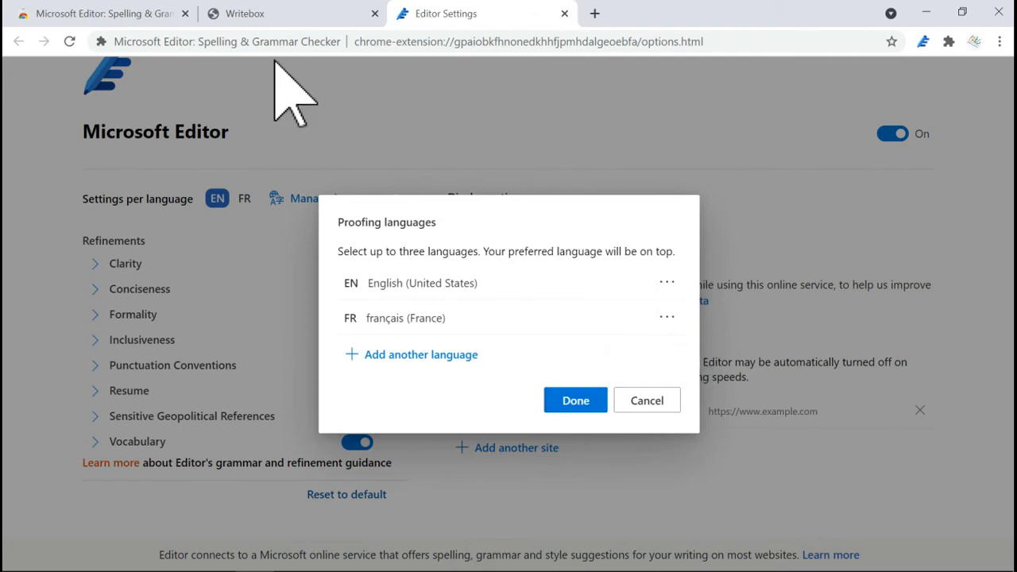
- Switch to the Writebox document and view the spelling suggestions for "oreiles" and "knaw"
left_click(301, 10)
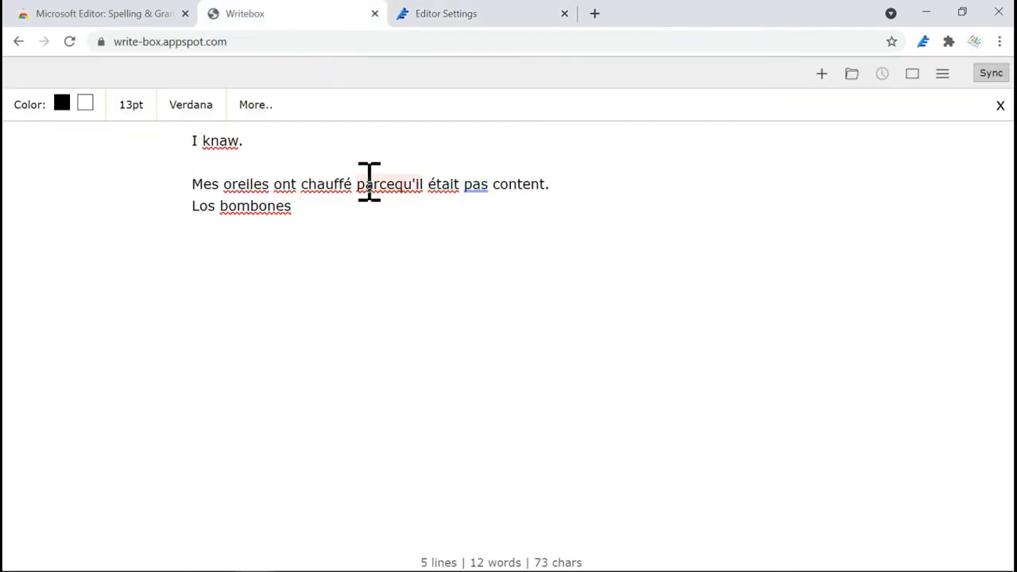
left_click(260, 178)
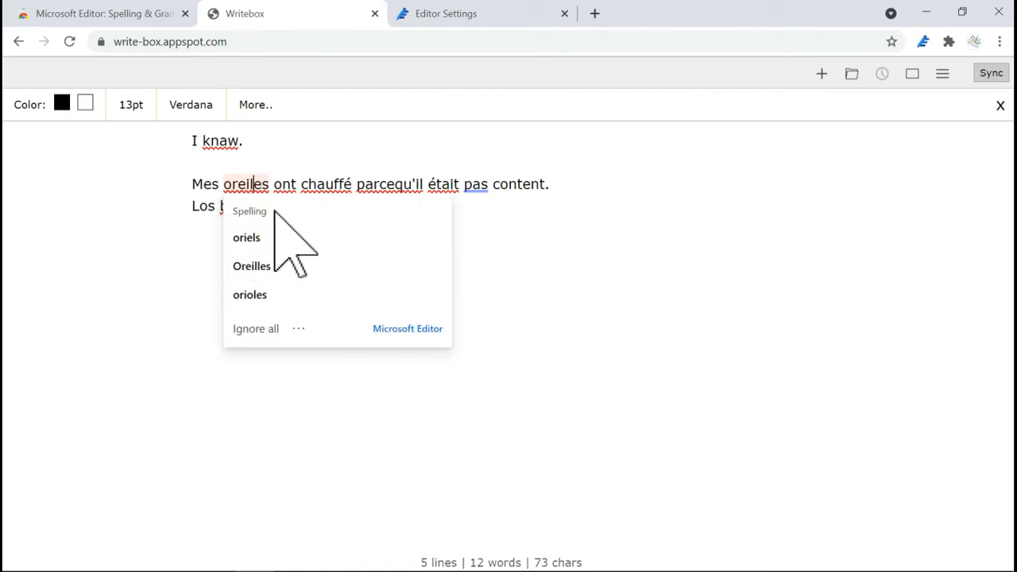
left_click(227, 141)
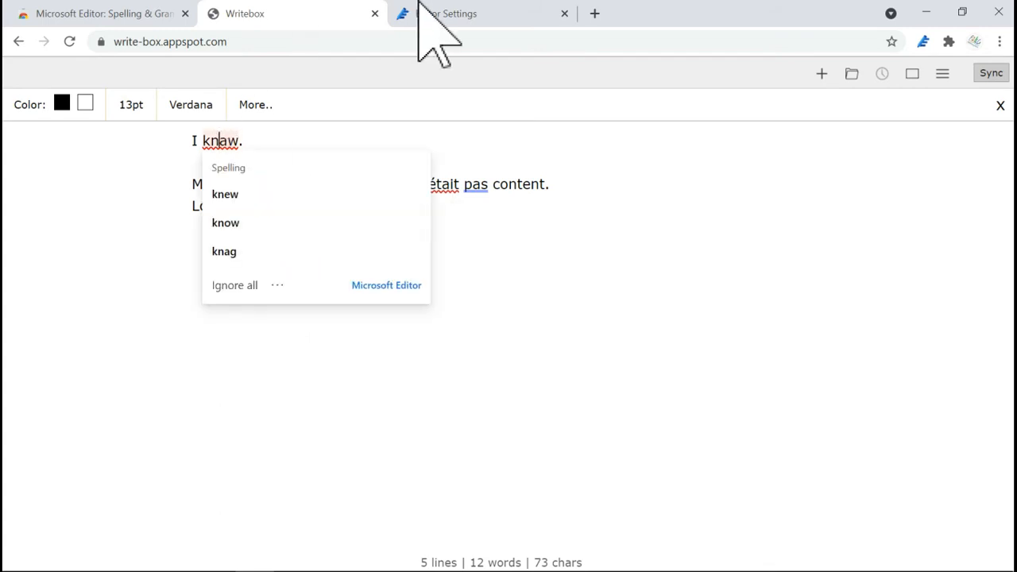
- Confirm the proofing languages in Editor Settings and check the suggestions for "knaw" in the Writebox document
left_click(445, 10)
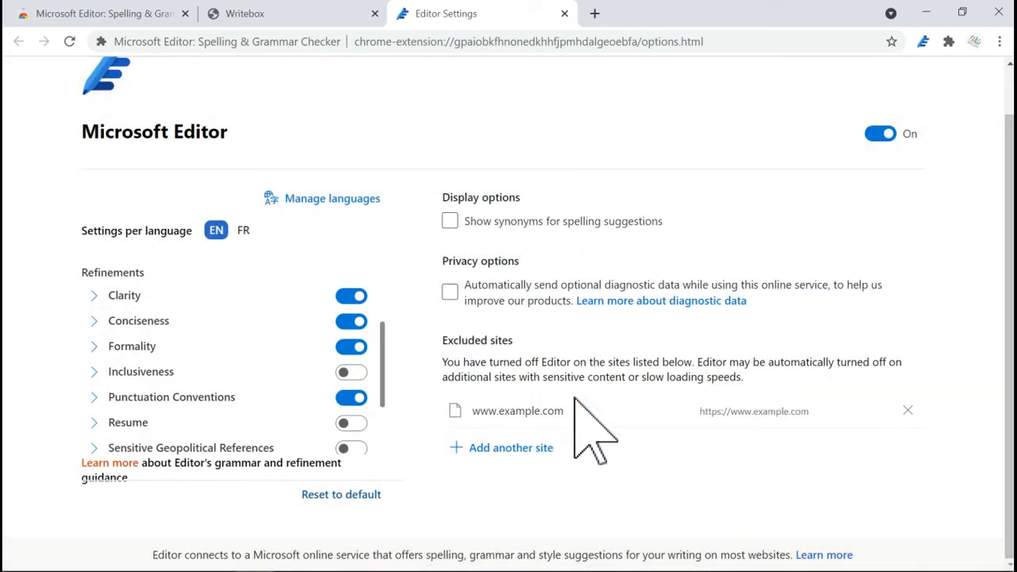
left_click(584, 398)
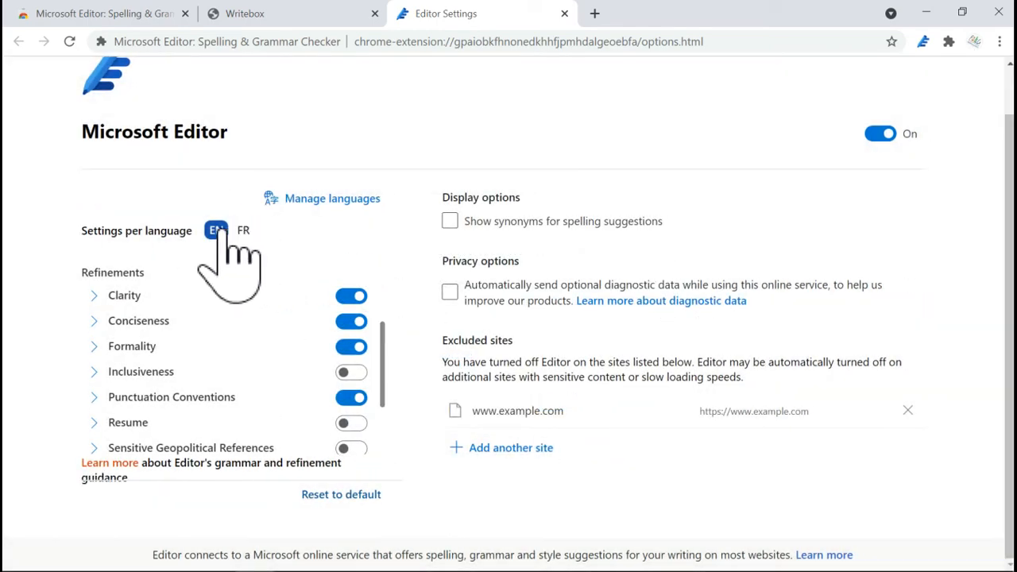
left_click(274, 12)
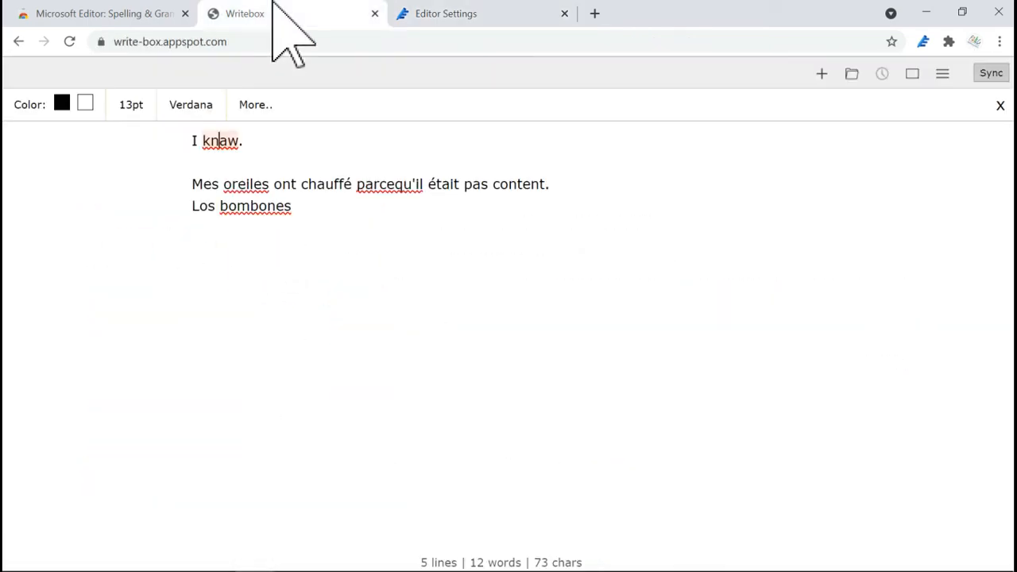
left_click(222, 141)
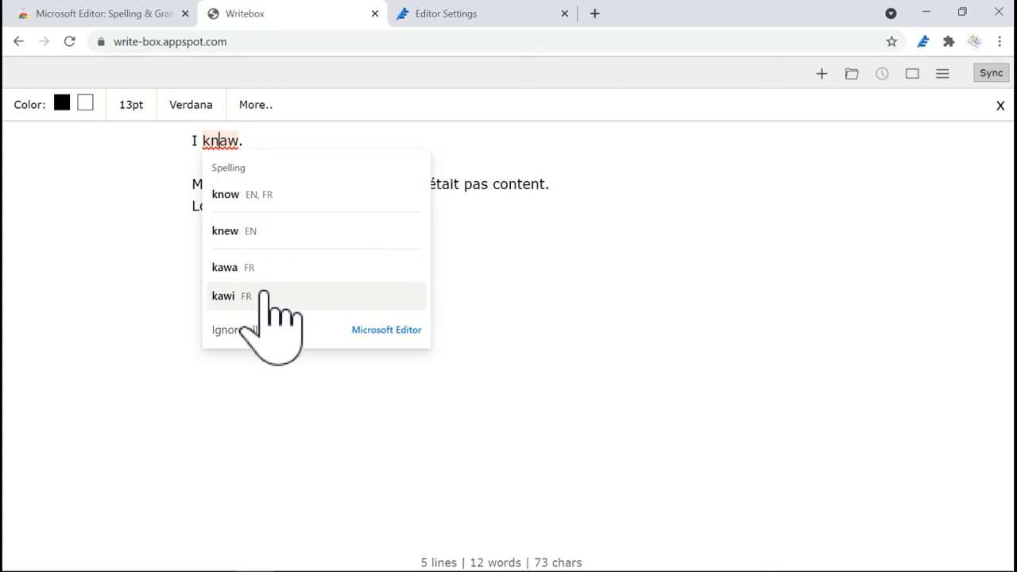
- Review the removal and reordering options for français (France) among the proofing languages in Editor Settings, and close the dialog
left_click(425, 18)
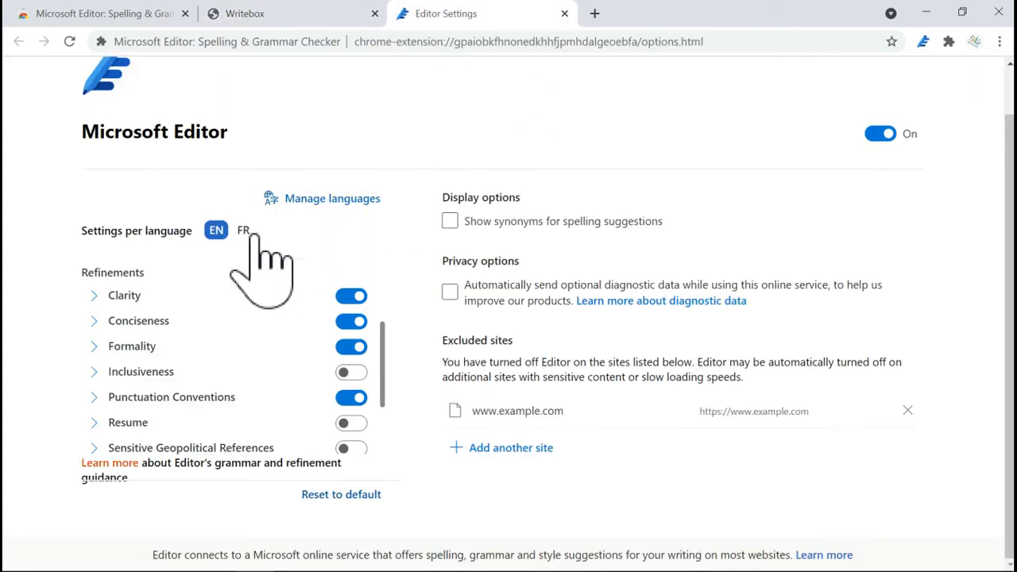
left_click(362, 202)
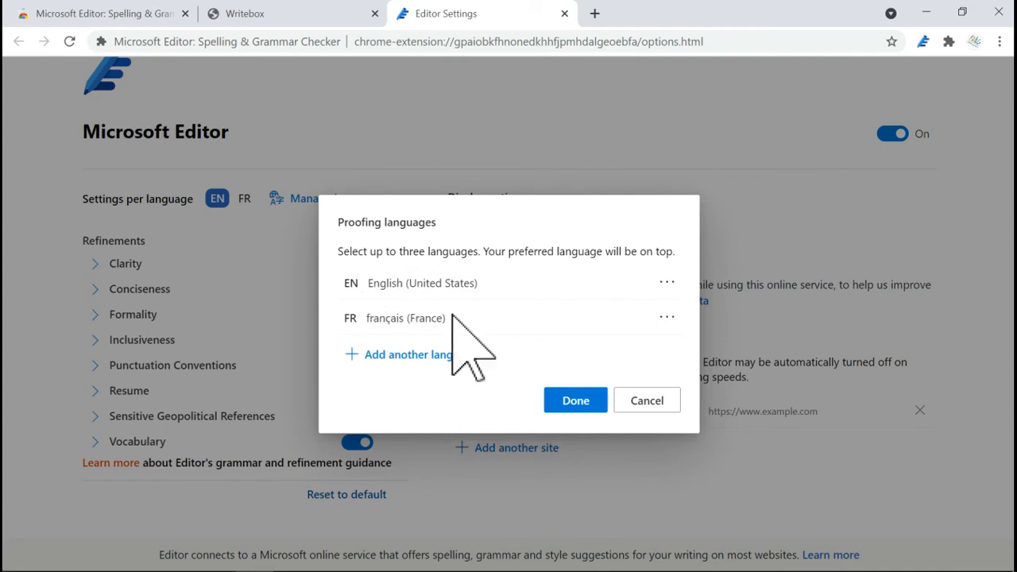
left_click(666, 318)
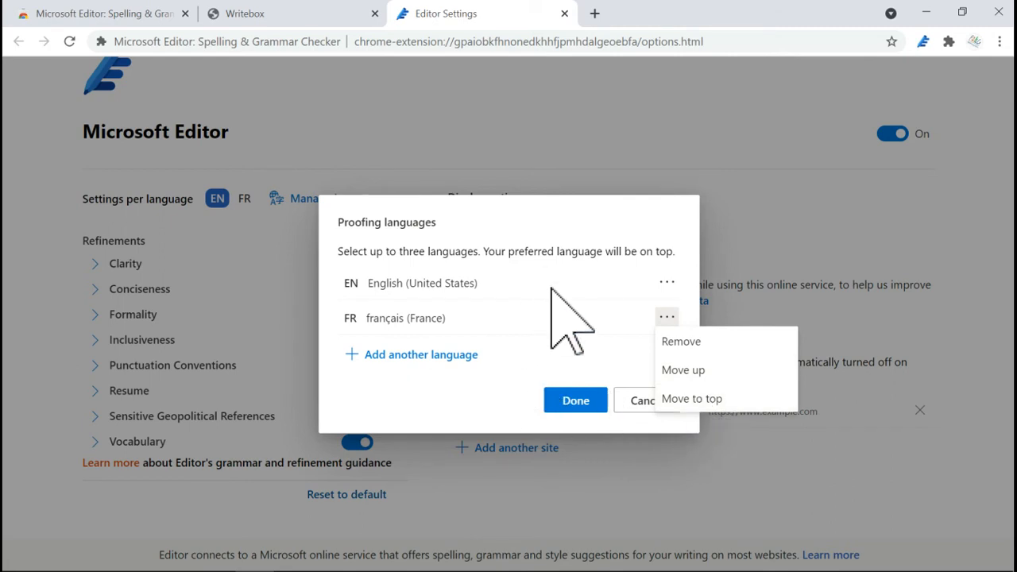
left_click(587, 406)
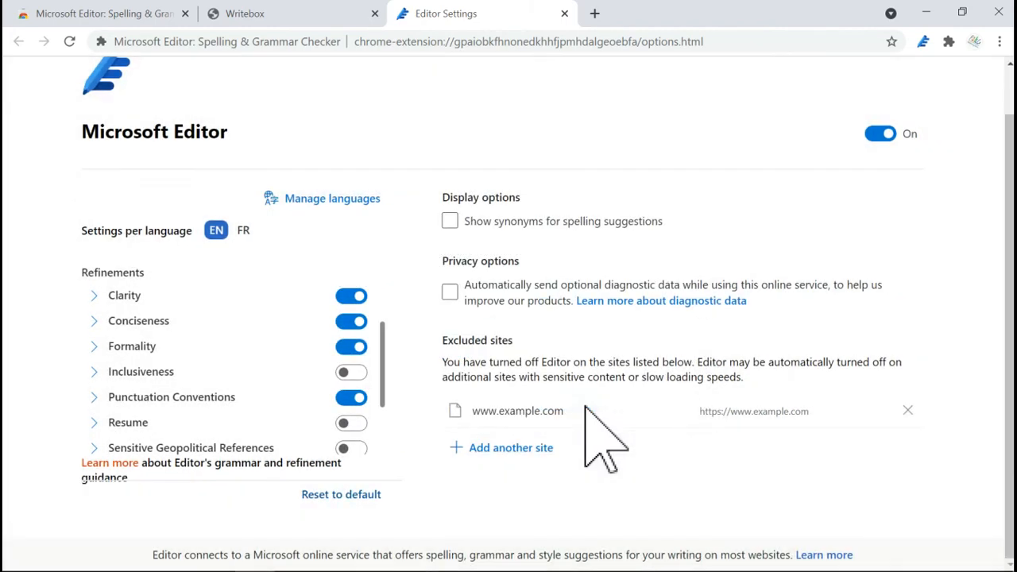
- Return to the Writebox document and compare the English and French spelling suggestions for "knaw"
left_click(292, 9)
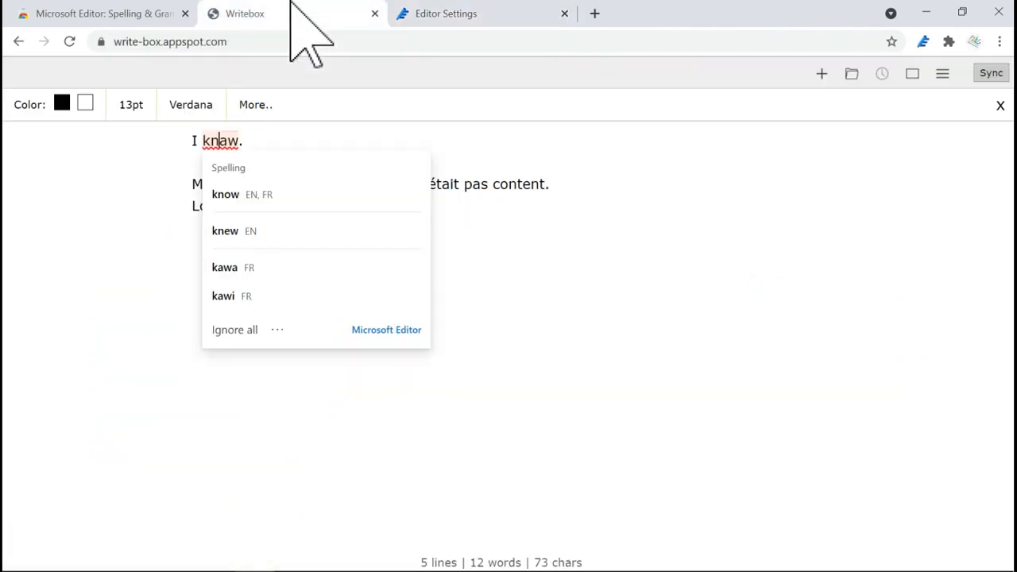
left_click(345, 127)
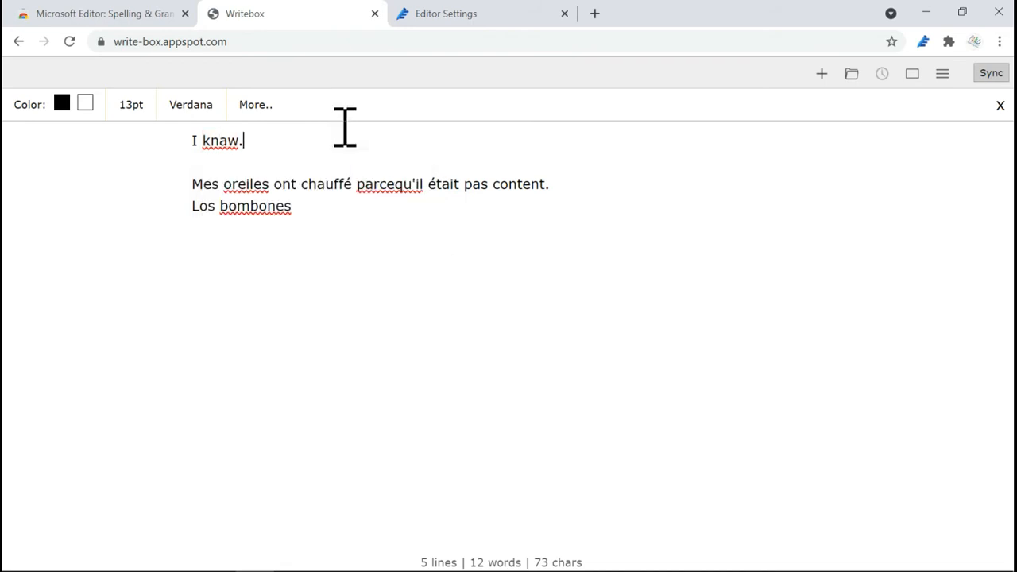
left_click(232, 141)
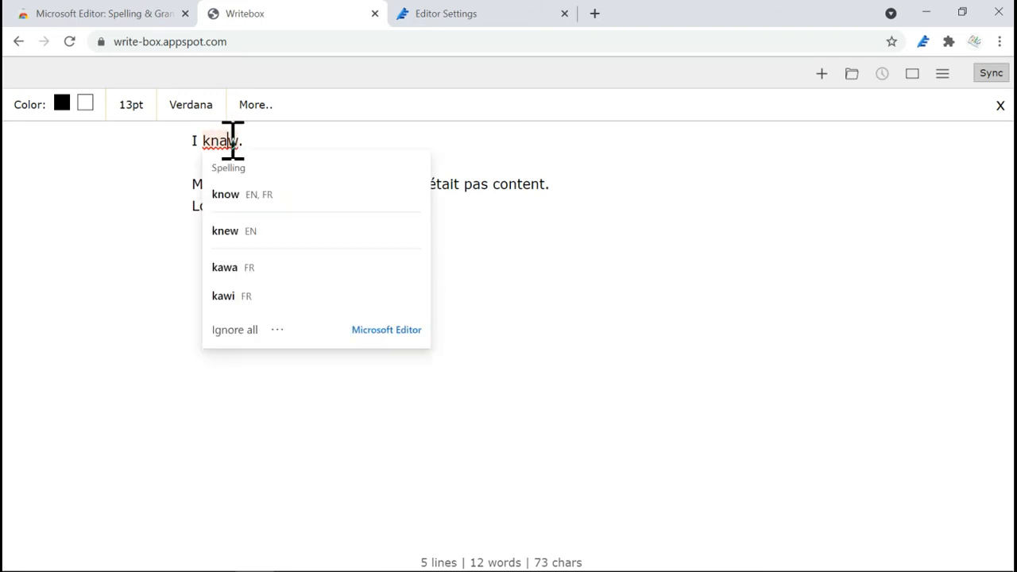
- Correct "knaw" in the first line by accepting the spelling suggestion "know"
left_click(253, 141)
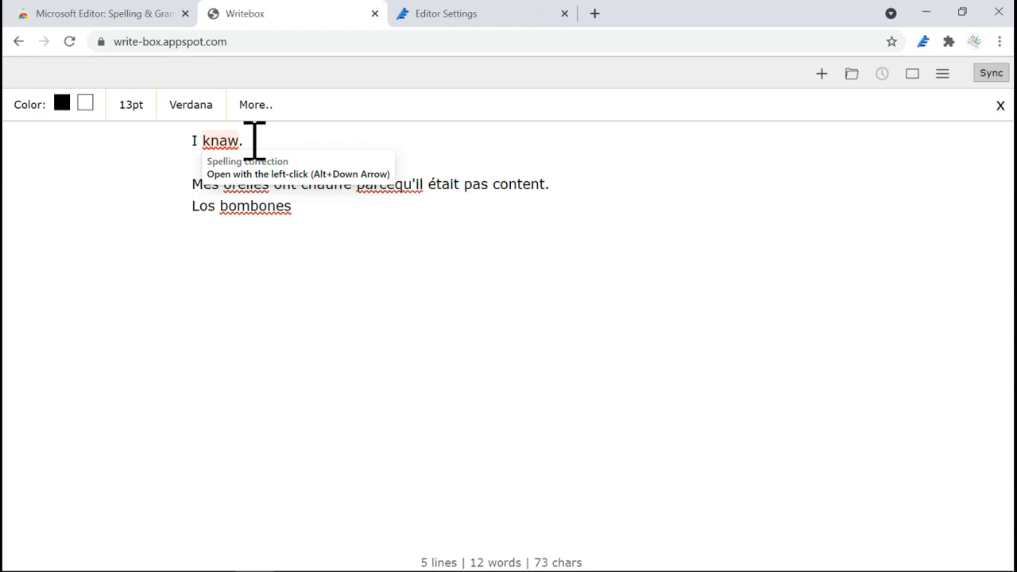
key("alt+Down")
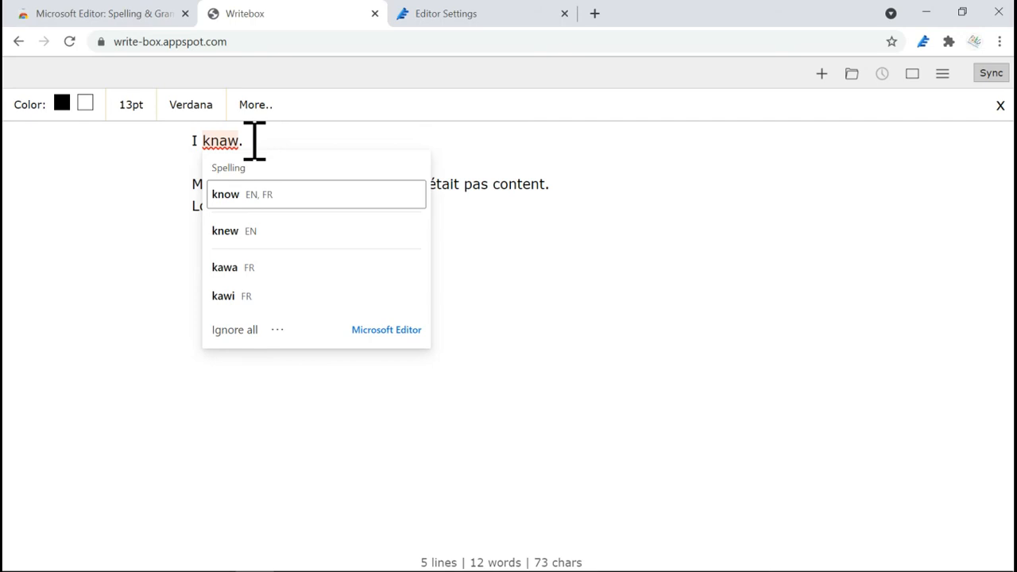
key("Down")
key("Down")
key("Up")
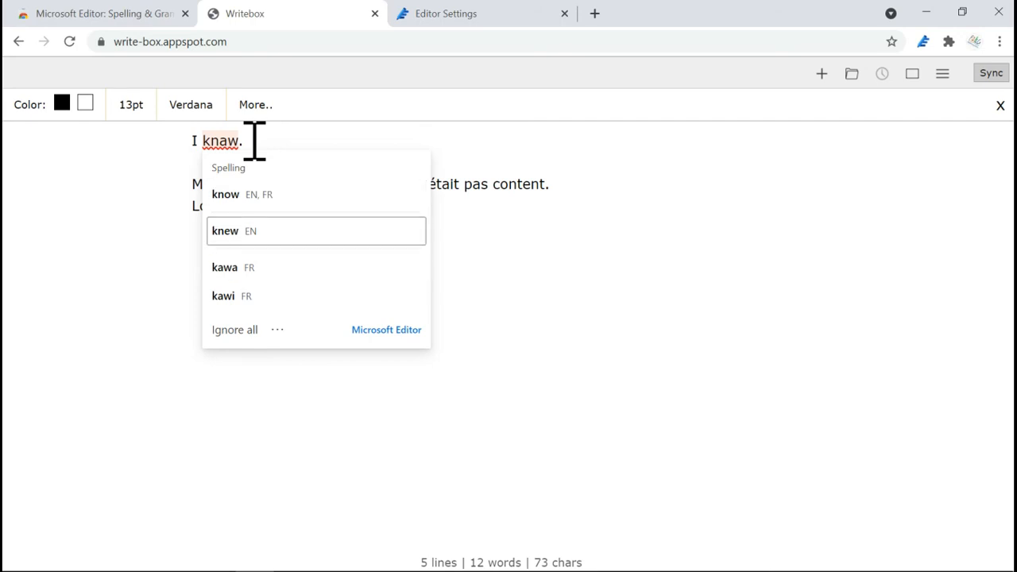
key("Down")
key("Up")
key("Up")
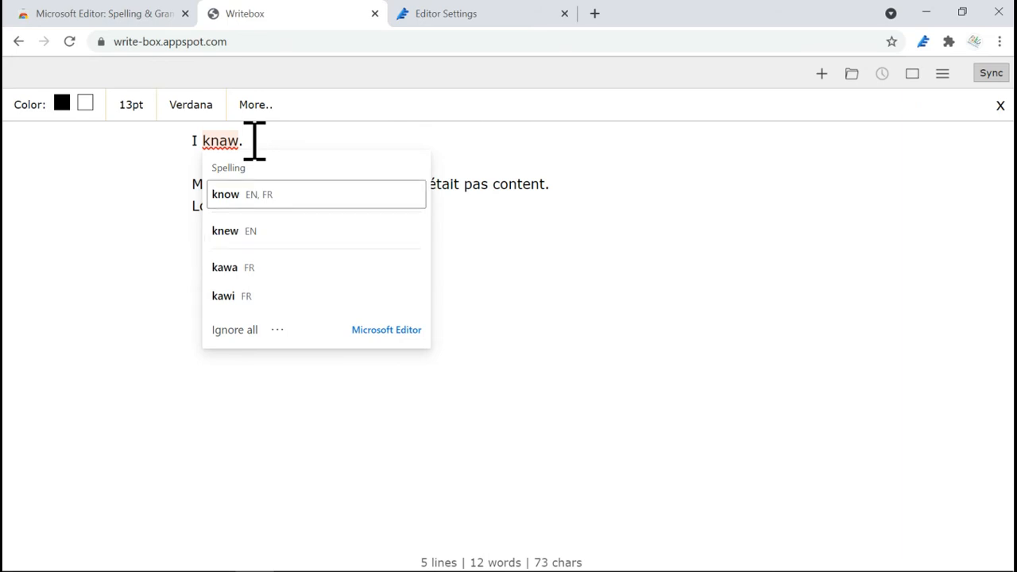
key("Return")
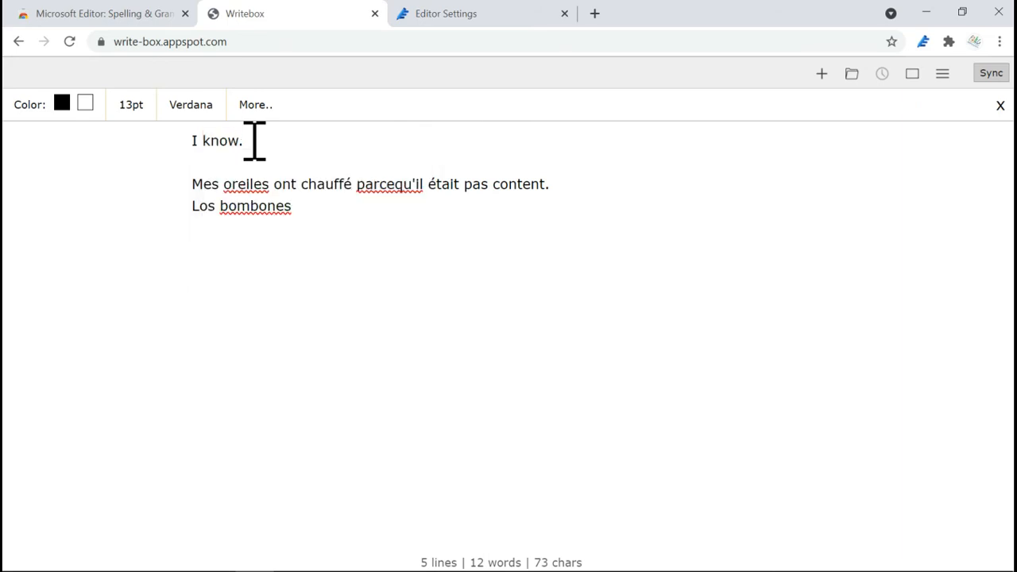
- Replace "oreiles" in the French sentence with the French spelling suggestion "oreilles"
key("Down")
key("Down")
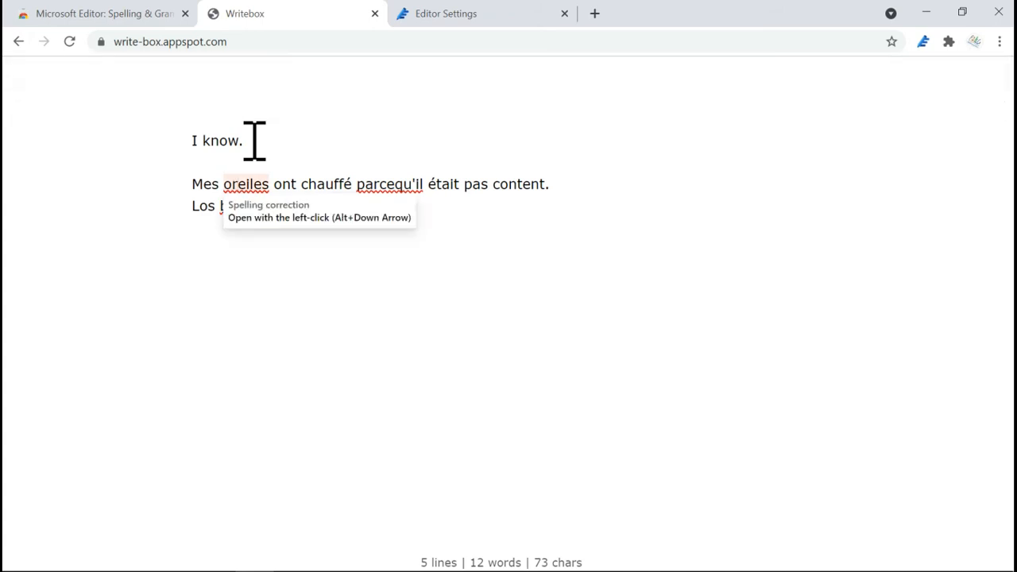
key("alt+Down")
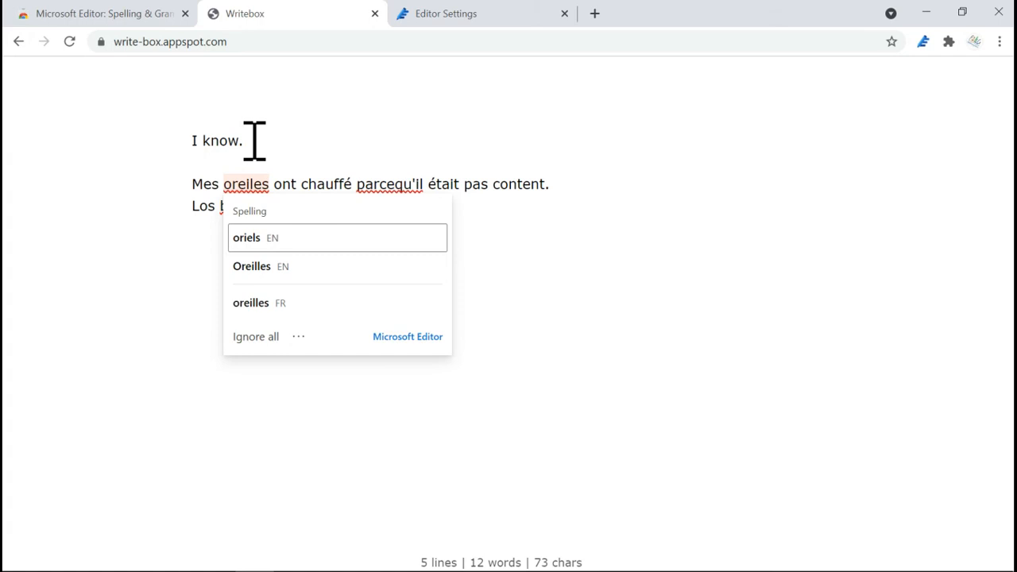
key("Down")
key("Down")
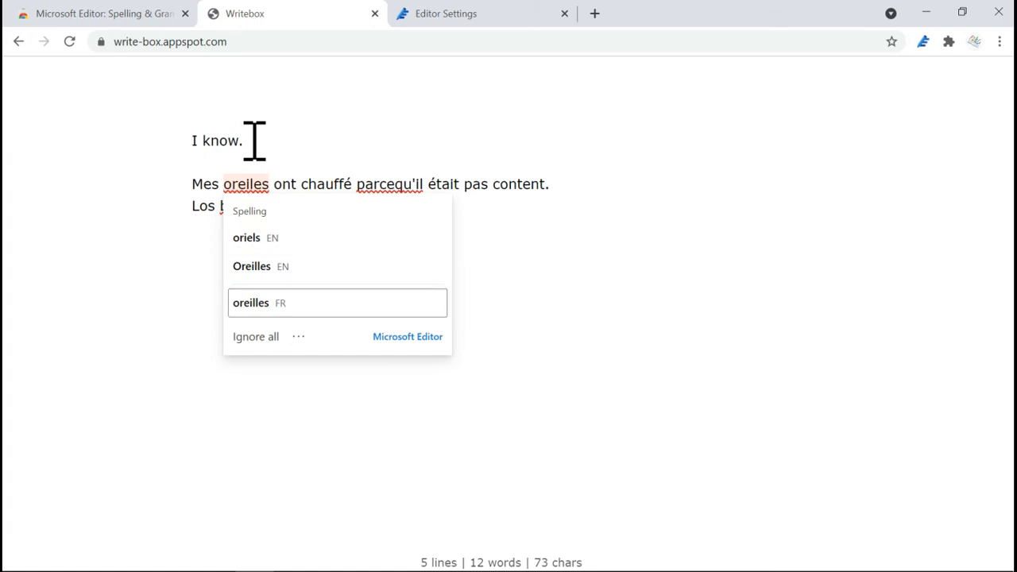
key("Return")
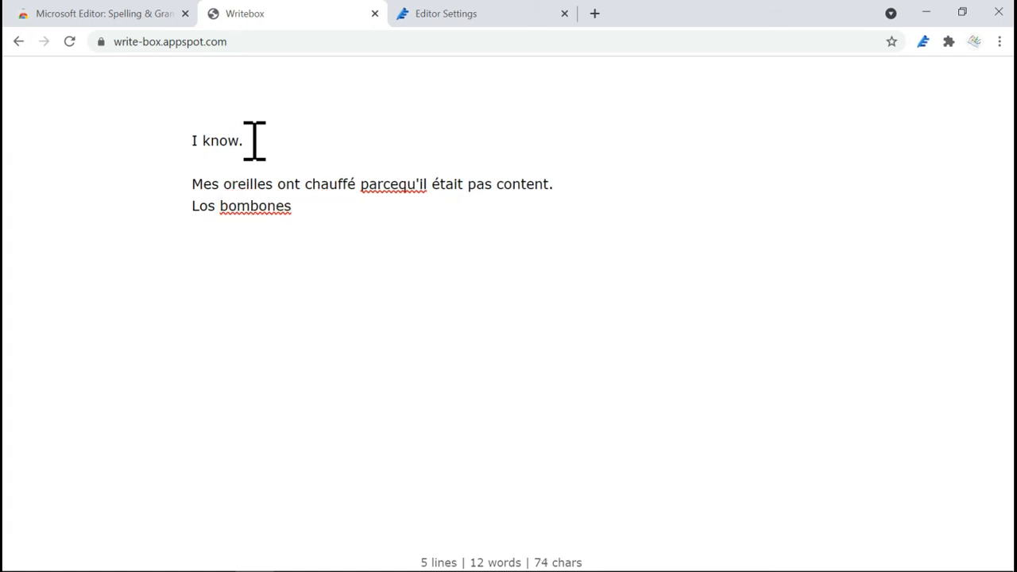
- Correct "parcequ'il" to the French suggestion "parce qu'il" and accept the negation correction "qu'il n'était pas" in the same sentence
left_click(403, 183)
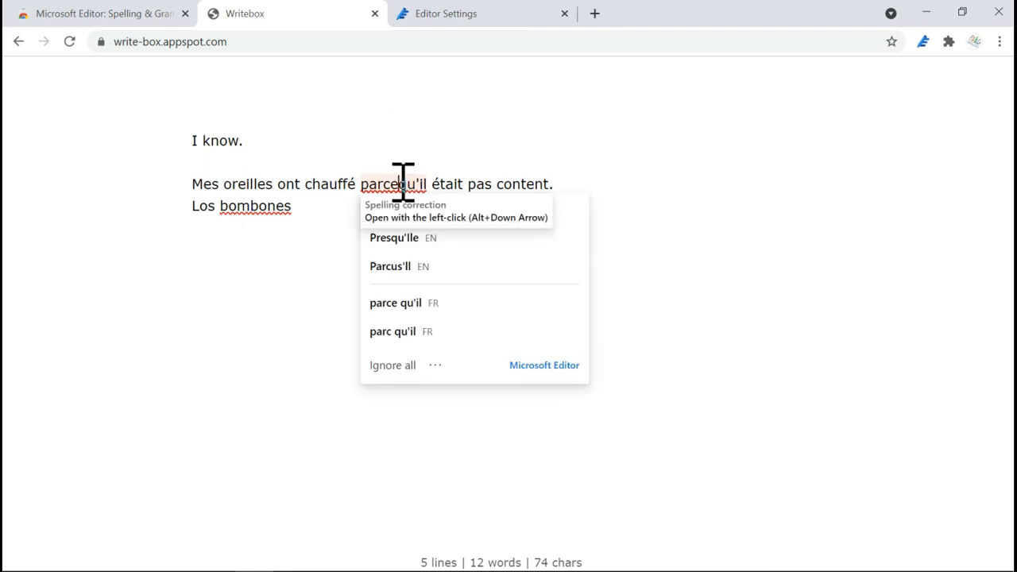
key("Down")
key("Down")
key("Down")
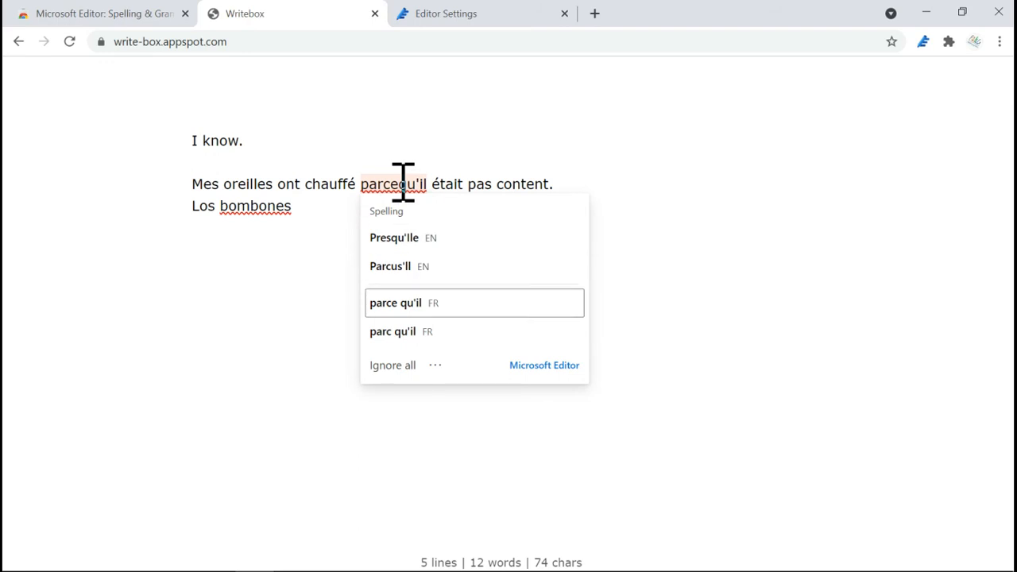
key("Return")
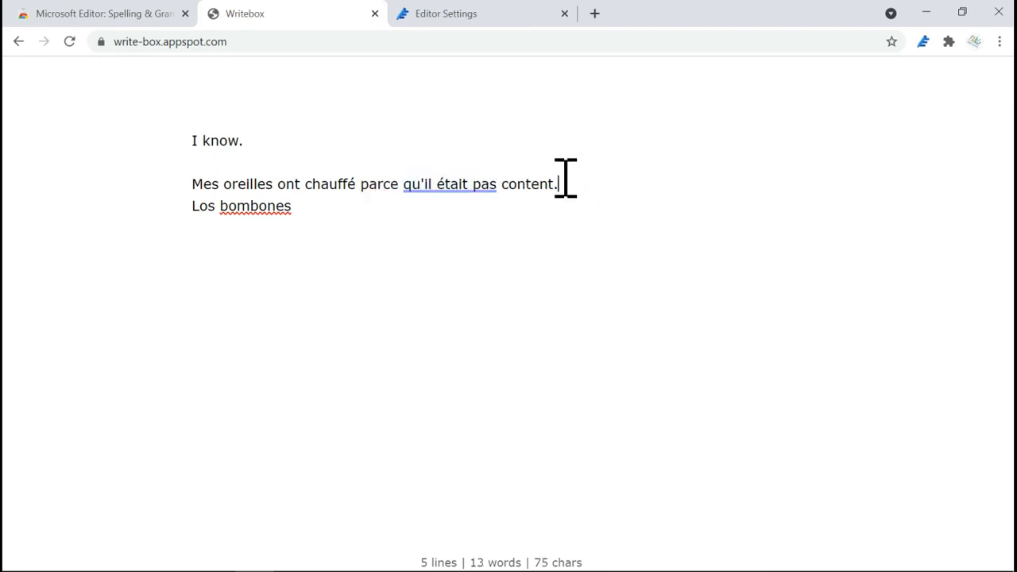
left_click(447, 174)
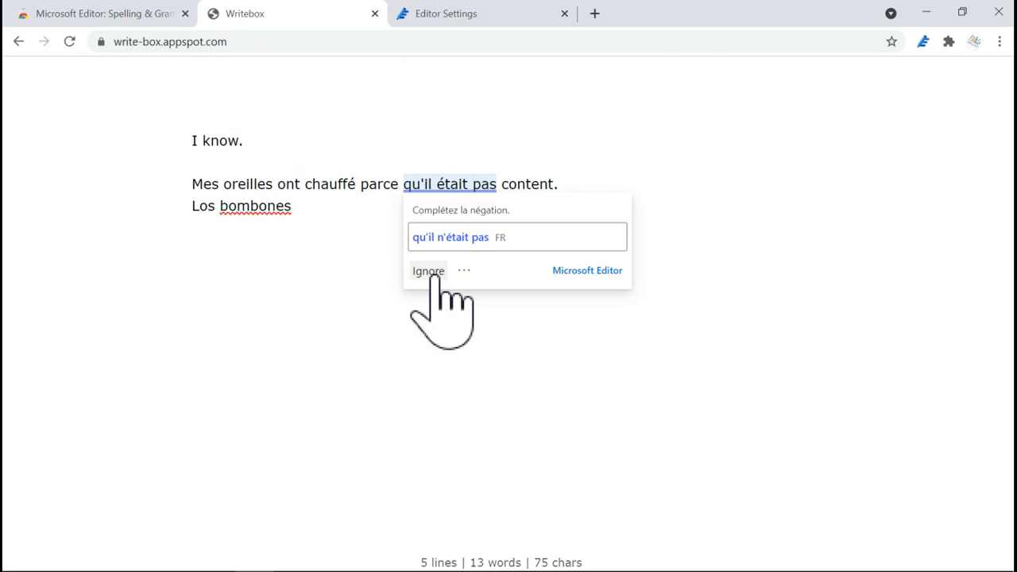
left_click(540, 226)
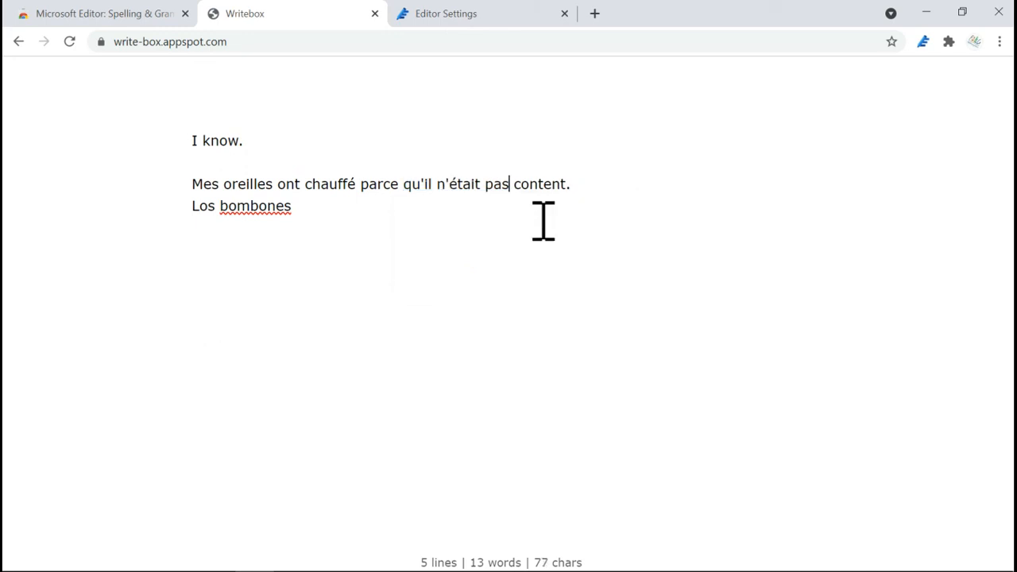